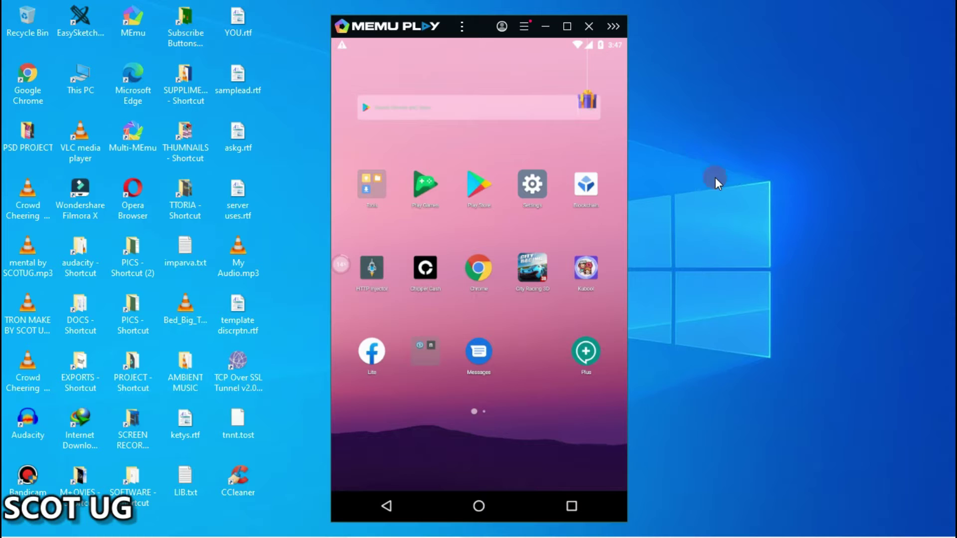
- Bring the AWS console in Opera forward and go to the console home page
{"action": "left_click_drag", "start_coordinate": [547, 409], "coordinate": [515, 404]}
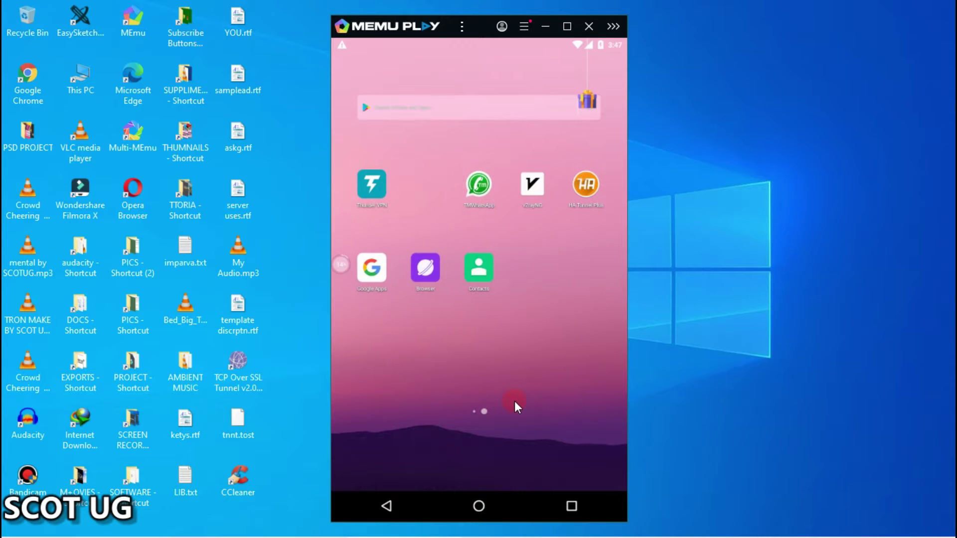
{"action": "left_click_drag", "start_coordinate": [455, 378], "coordinate": [495, 395]}
{"action": "left_click", "coordinate": [267, 527]}
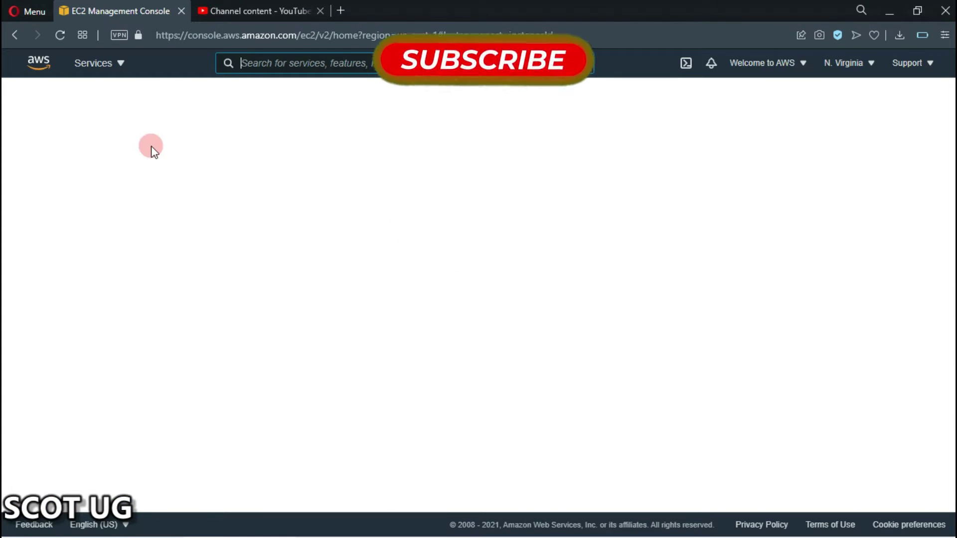
{"action": "left_click", "coordinate": [43, 71]}
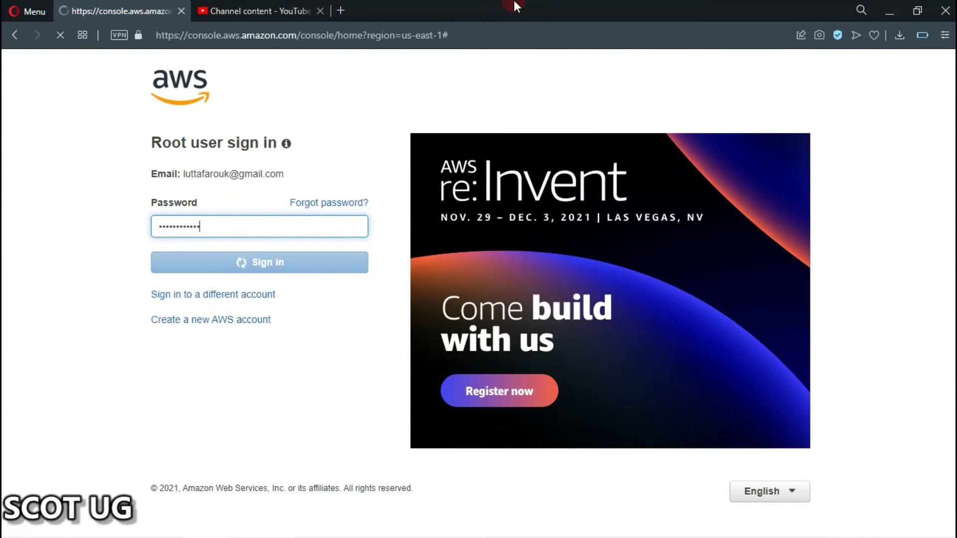
- Open the N. Virginia EC2 Dashboard from Recently visited services
{"action": "right_click", "coordinate": [487, 6]}
{"action": "key", "text": "Escape"}
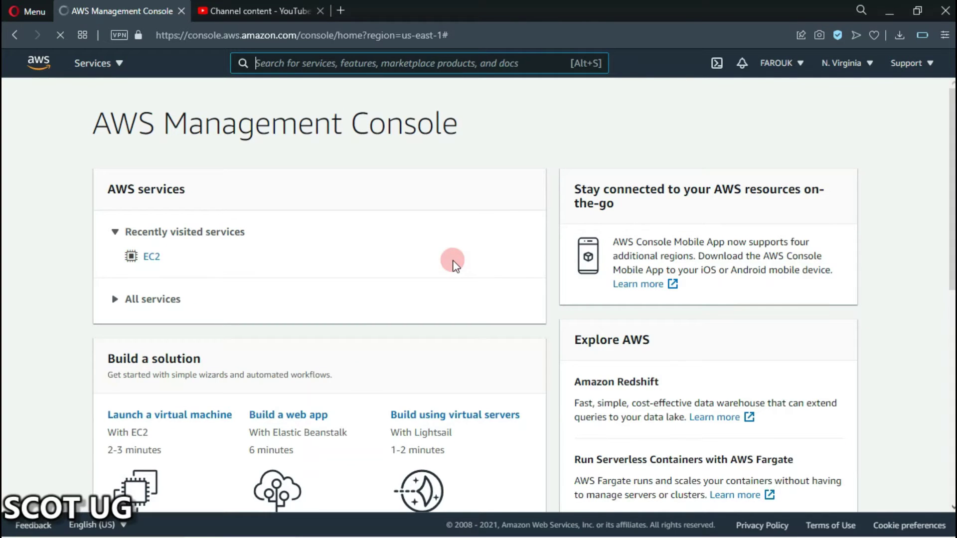
{"action": "left_click_drag", "start_coordinate": [155, 257], "coordinate": [150, 288]}
{"action": "left_click", "coordinate": [151, 283]}
{"action": "left_click", "coordinate": [849, 62]}
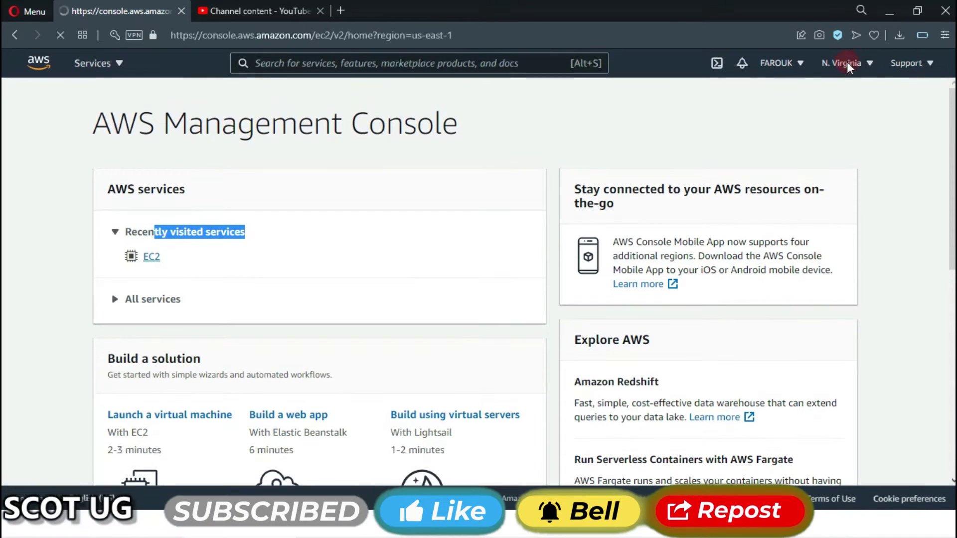
{"action": "left_click", "coordinate": [173, 231]}
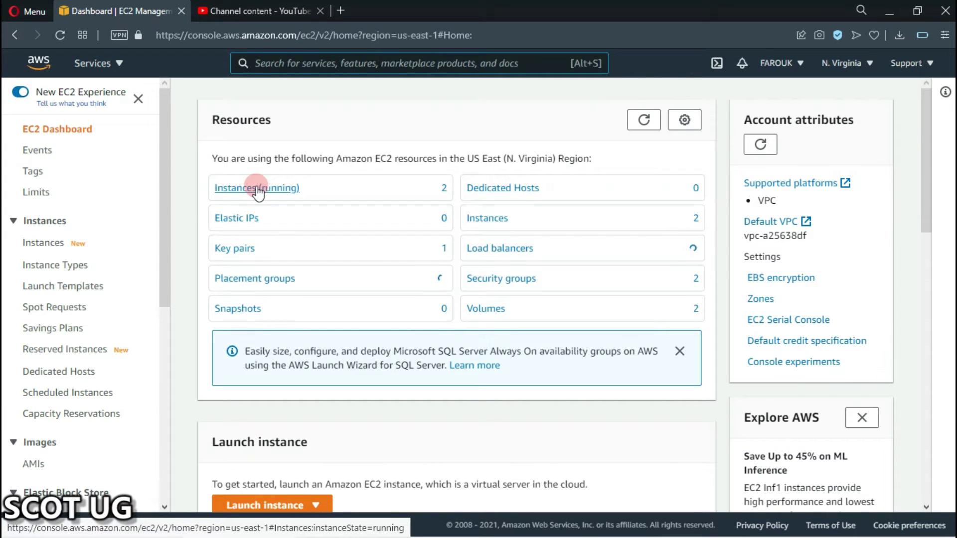
- Select running instance i-0f76e0d4e022b003b and copy its public IPv4 address 44.192.34.148
{"action": "left_click", "coordinate": [257, 188]}
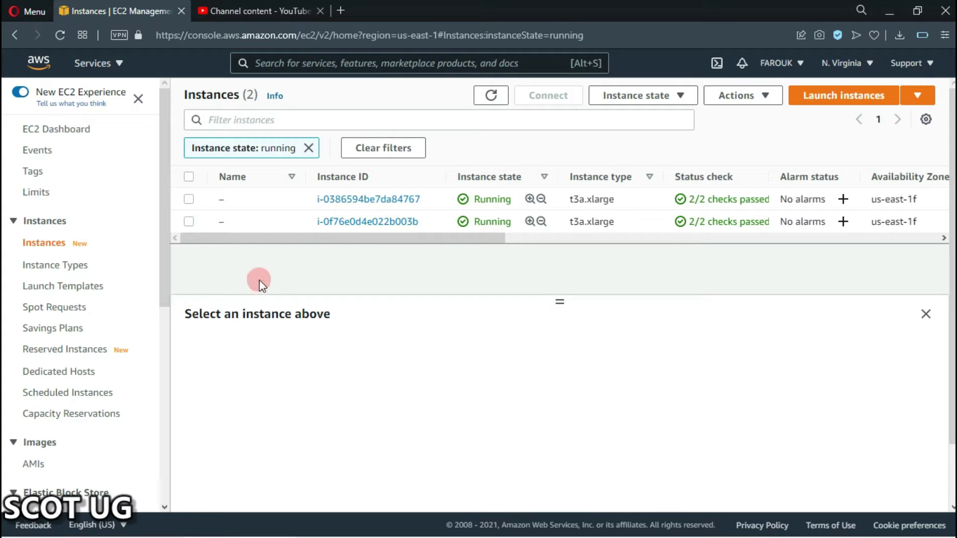
{"action": "left_click", "coordinate": [189, 221]}
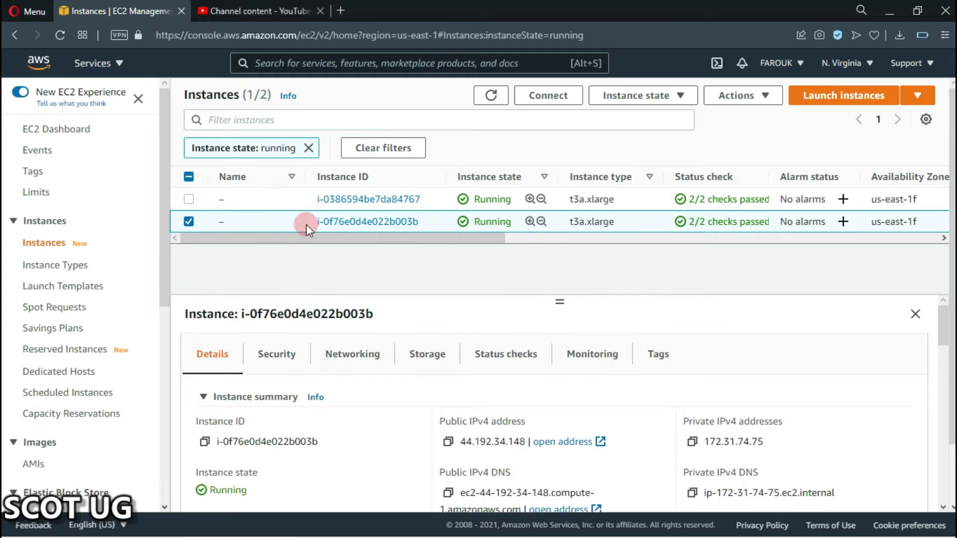
{"action": "scroll", "coordinate": [568, 394], "scroll_direction": "down", "scroll_amount": 1}
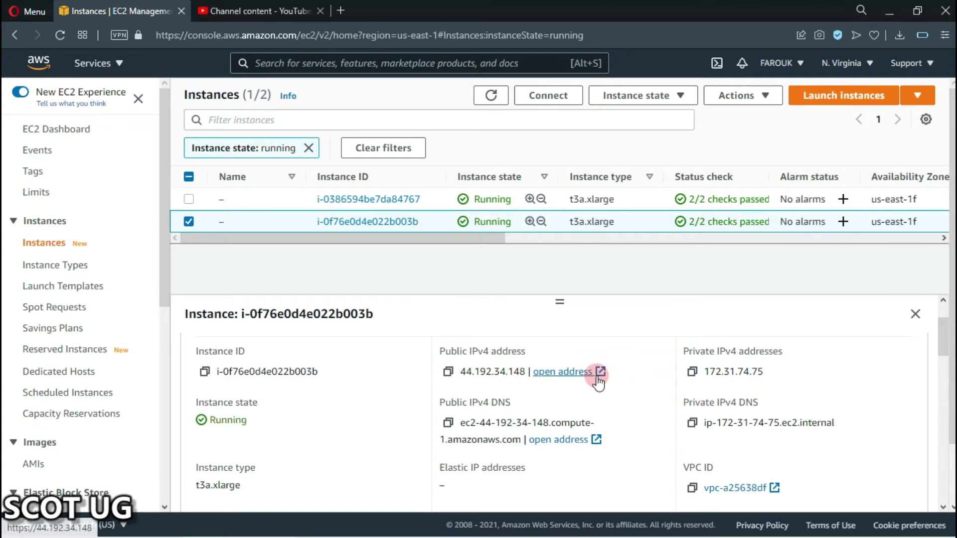
{"action": "left_click", "coordinate": [448, 372]}
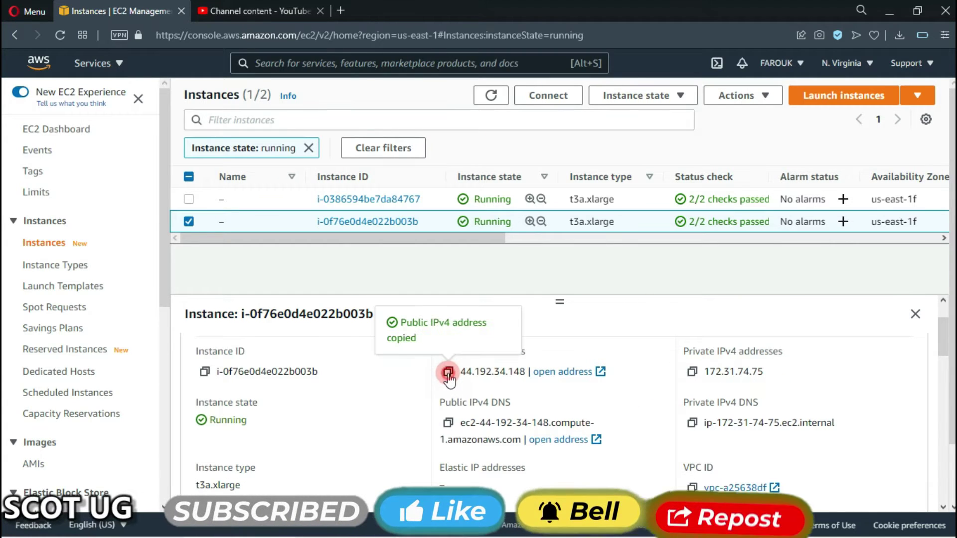
- In MEmu, launch the installed Remote Desktop 8 app from its Play Store page
{"action": "left_click", "coordinate": [382, 531]}
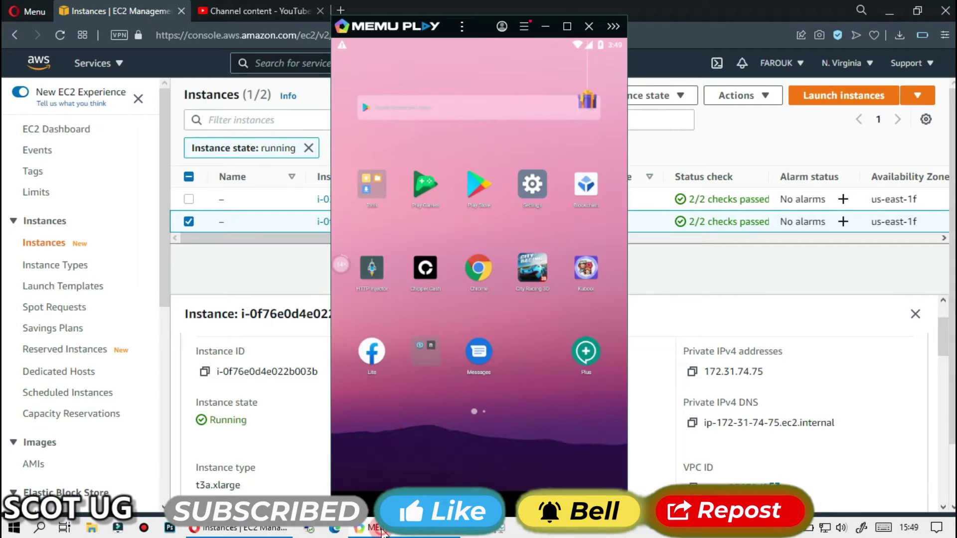
{"action": "left_click_drag", "start_coordinate": [521, 343], "coordinate": [541, 243]}
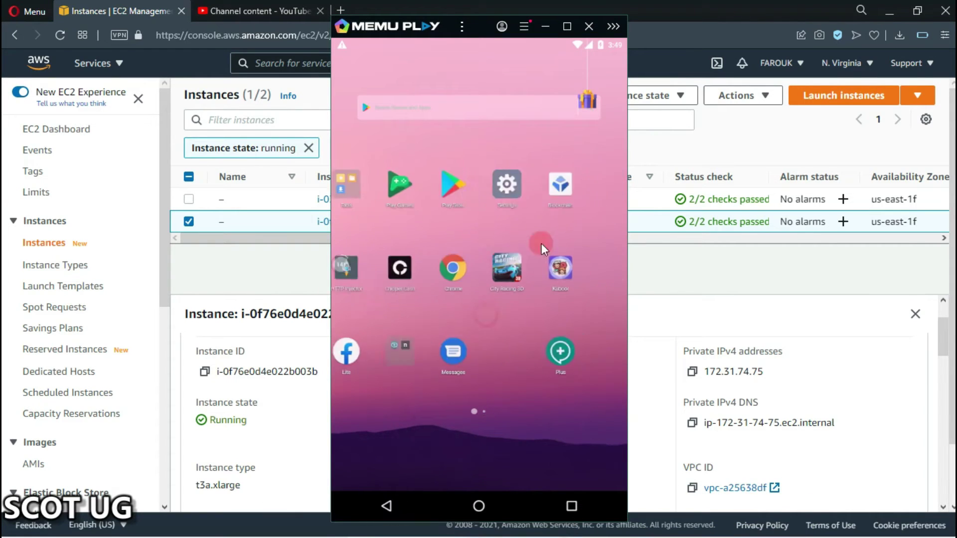
{"action": "left_click", "coordinate": [489, 183]}
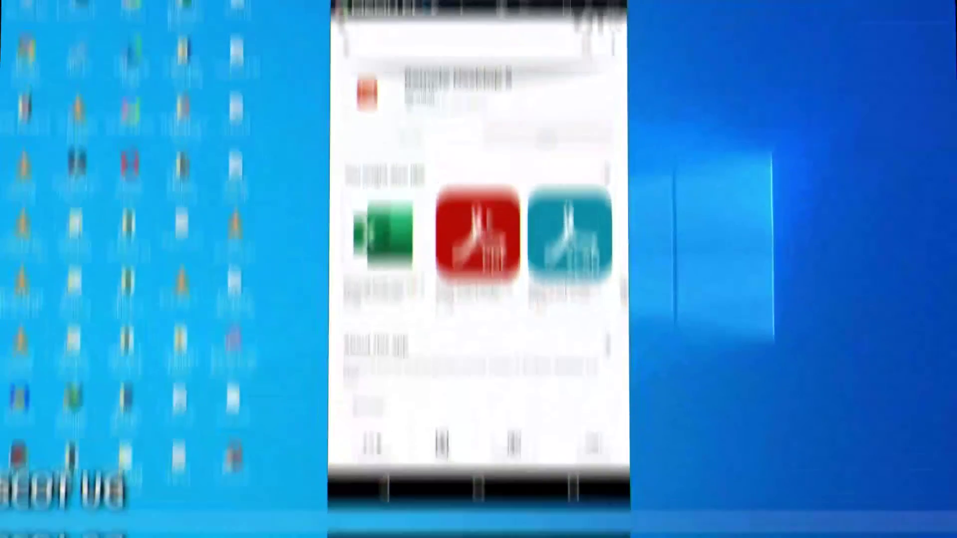
{"action": "scroll", "coordinate": [486, 236], "scroll_direction": "down", "scroll_amount": 5}
{"action": "scroll", "coordinate": [482, 216], "scroll_direction": "down", "scroll_amount": 5}
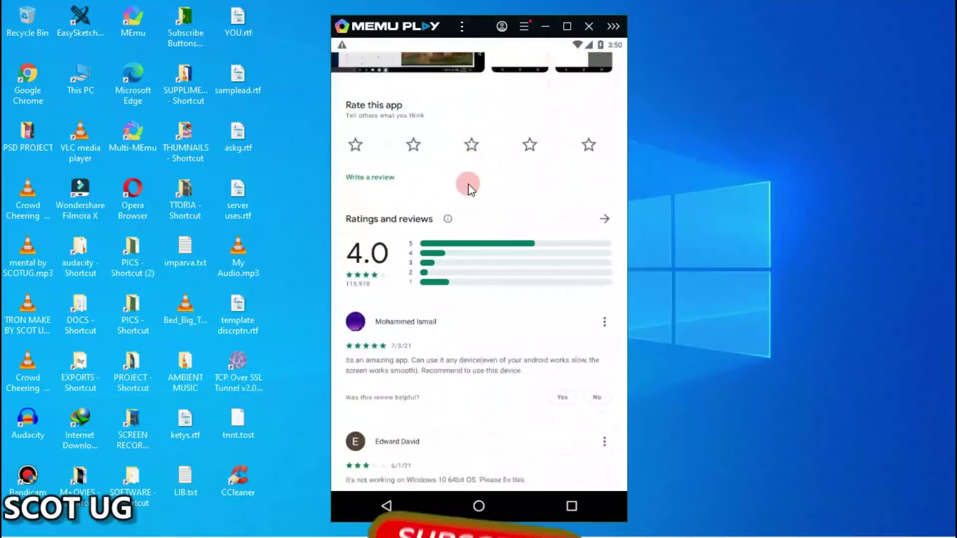
{"action": "scroll", "coordinate": [468, 186], "scroll_direction": "up", "scroll_amount": 10}
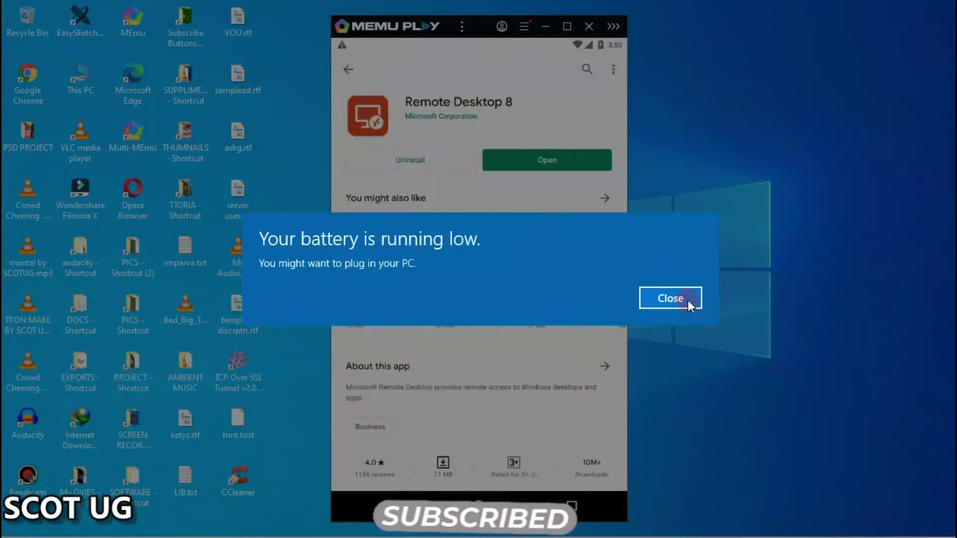
{"action": "left_click", "coordinate": [688, 300]}
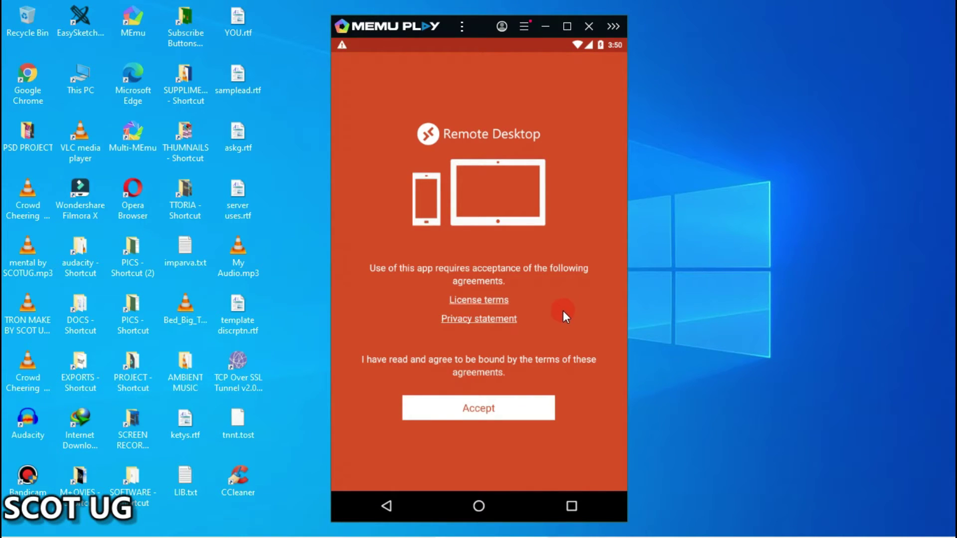
- Accept the app's agreements and start adding a new Desktop connection
{"action": "left_click", "coordinate": [502, 406]}
{"action": "left_click", "coordinate": [485, 418]}
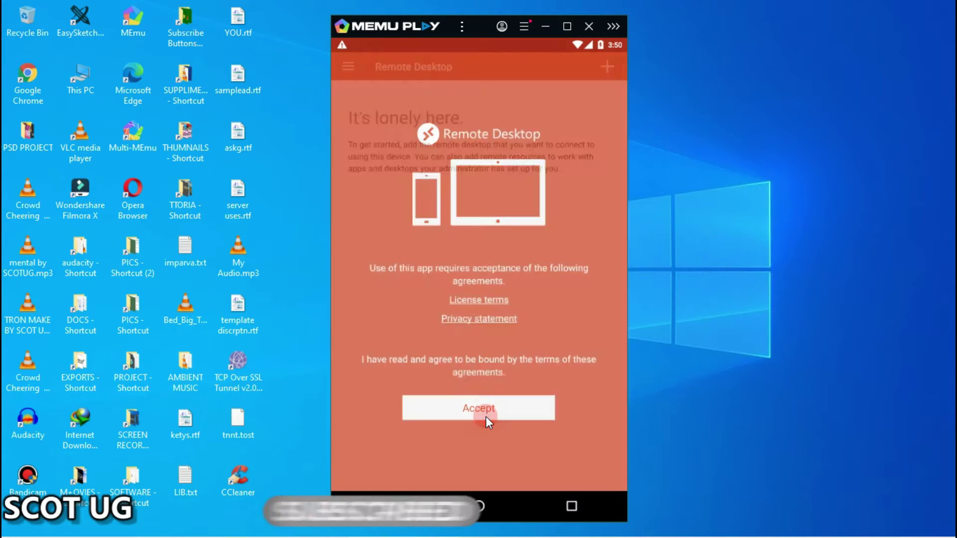
{"action": "left_click", "coordinate": [606, 68]}
{"action": "left_click", "coordinate": [542, 100]}
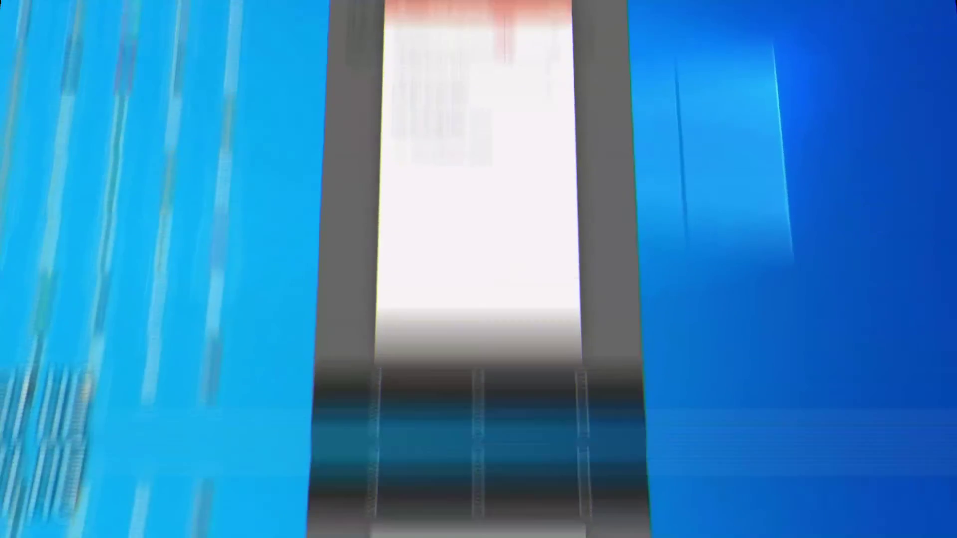
{"action": "left_click", "coordinate": [484, 150]}
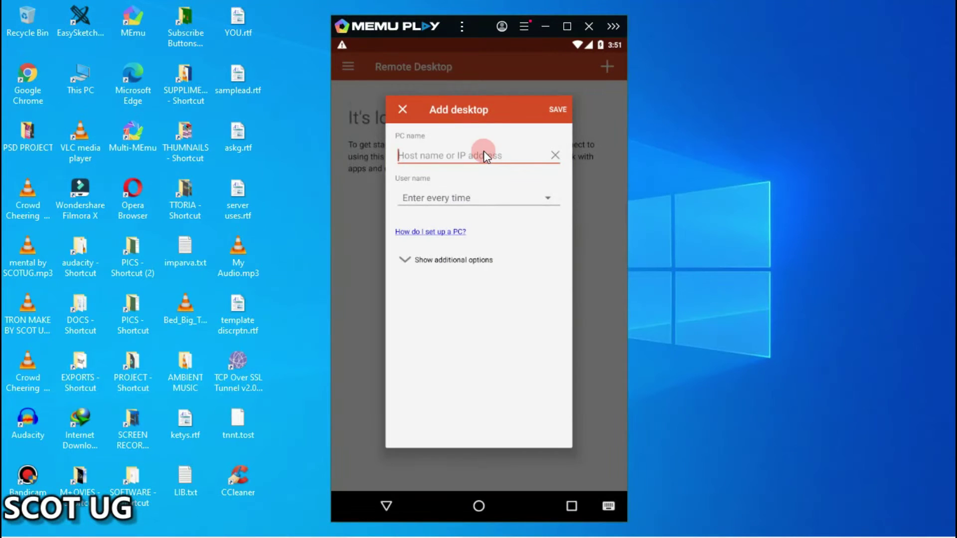
- Paste 44.192.34.148 as the PC name and begin a new administrator user account
{"action": "key", "text": "ctrl+v"}
{"action": "left_click", "coordinate": [506, 191]}
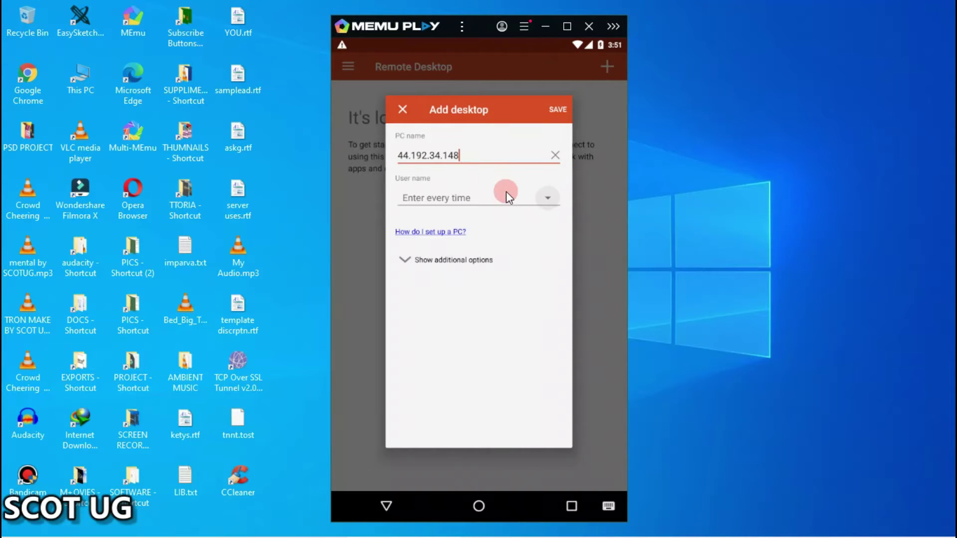
{"action": "left_click_drag", "start_coordinate": [506, 192], "coordinate": [509, 229]}
{"action": "left_click", "coordinate": [464, 233]}
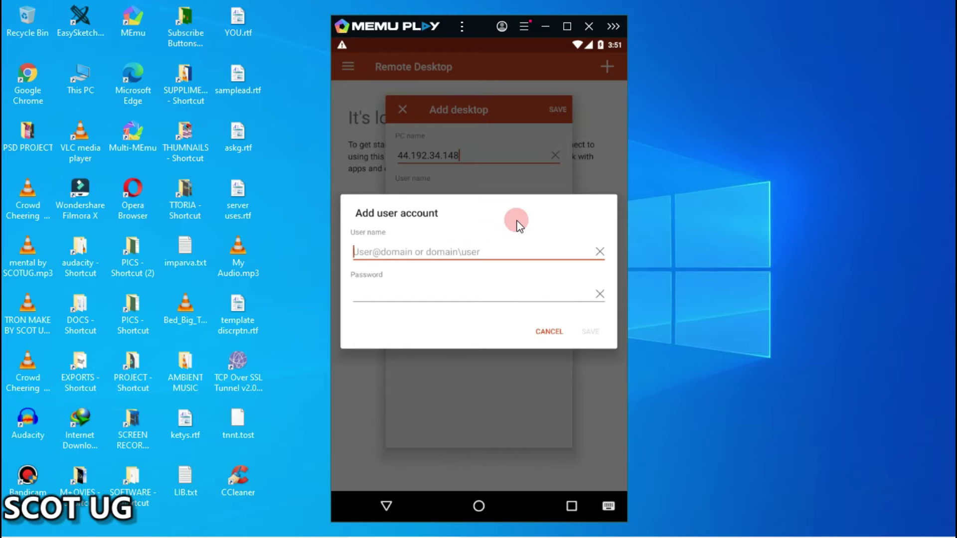
{"action": "type", "text": "Administrator"}
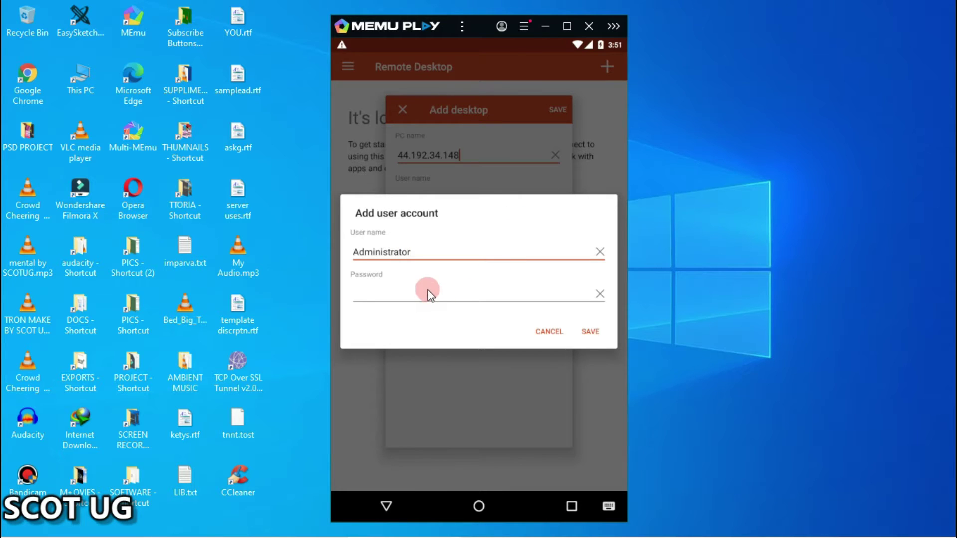
{"action": "left_click", "coordinate": [427, 291]}
{"action": "left_click", "coordinate": [262, 530]}
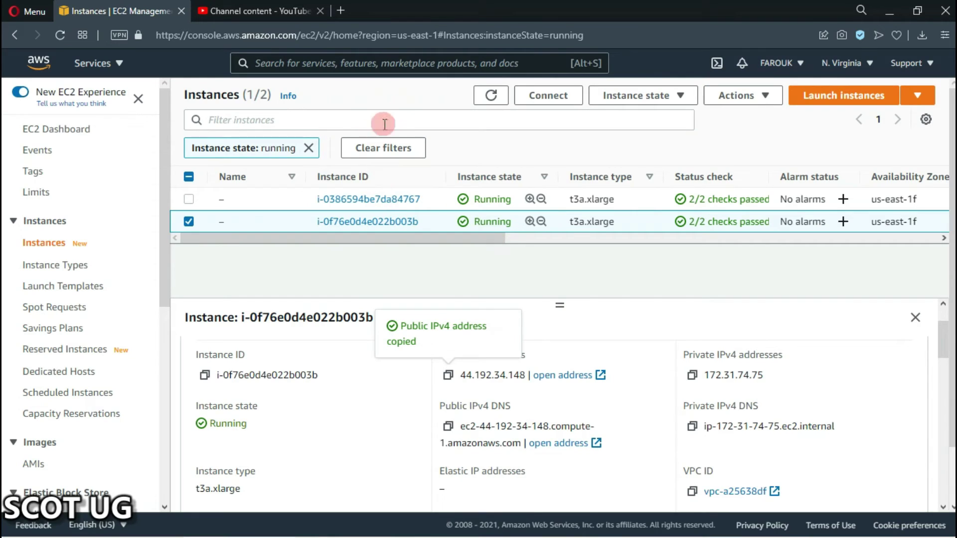
- Open the instance's Connect page on the RDP client tab
{"action": "scroll", "coordinate": [502, 170], "scroll_direction": "down", "scroll_amount": 1}
{"action": "scroll", "coordinate": [545, 124], "scroll_direction": "up", "scroll_amount": 1}
{"action": "scroll", "coordinate": [547, 167], "scroll_direction": "down", "scroll_amount": 1}
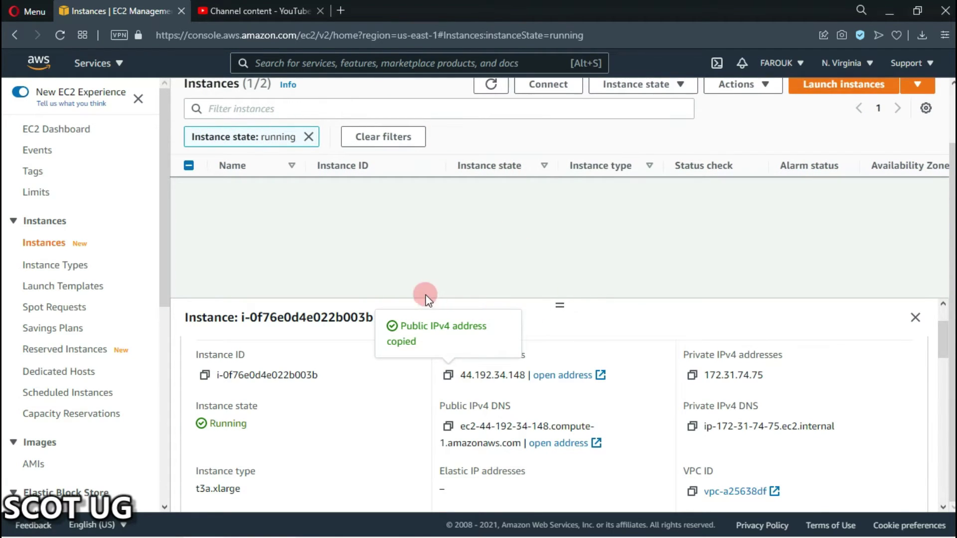
{"action": "scroll", "coordinate": [424, 271], "scroll_direction": "up", "scroll_amount": 1}
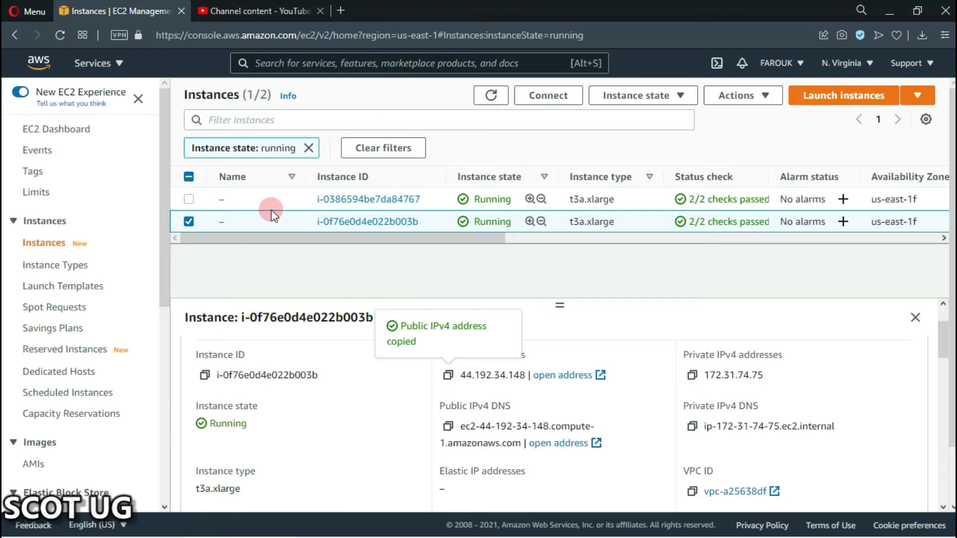
{"action": "left_click", "coordinate": [553, 97]}
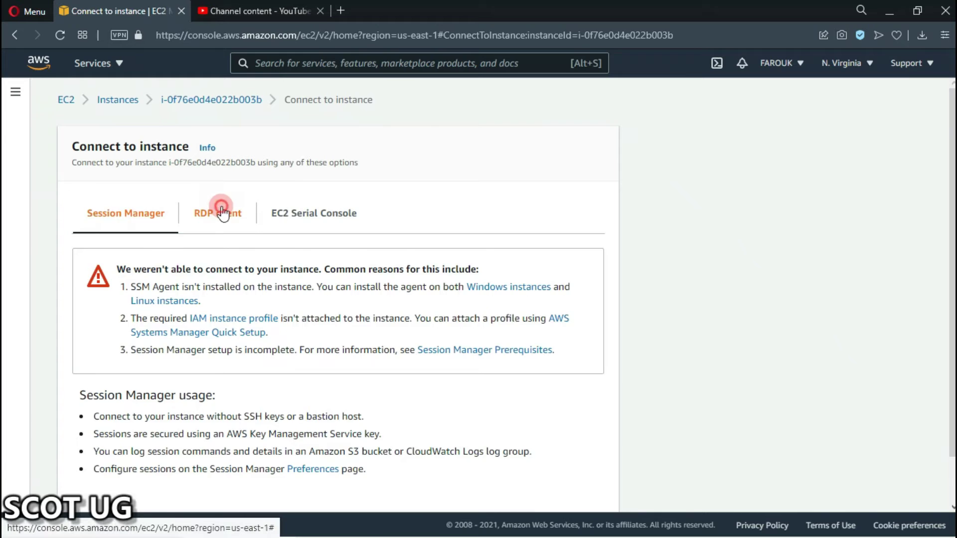
{"action": "left_click", "coordinate": [212, 213]}
{"action": "scroll", "coordinate": [226, 254], "scroll_direction": "down", "scroll_amount": 1}
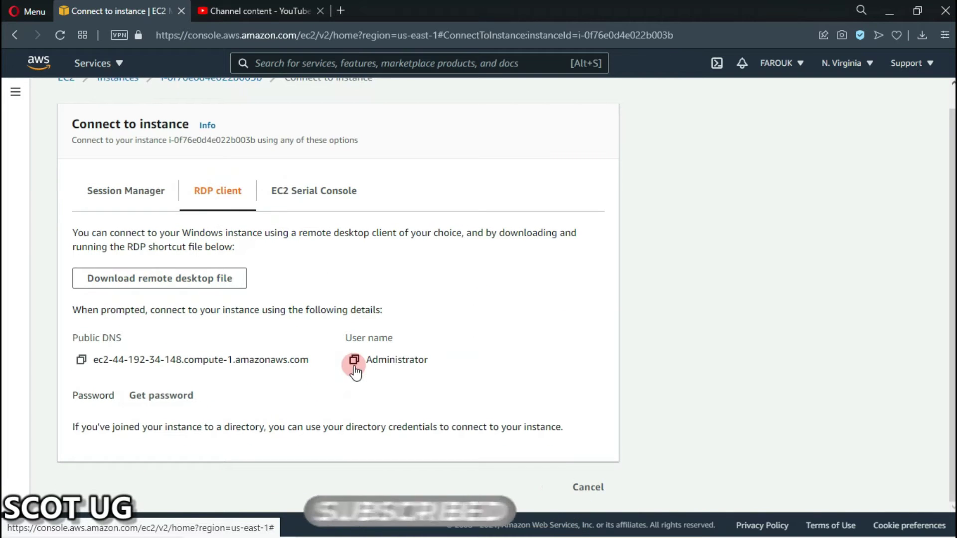
- Decrypt the Administrator password with the SADS.pem key pair and copy it
{"action": "left_click", "coordinate": [145, 394]}
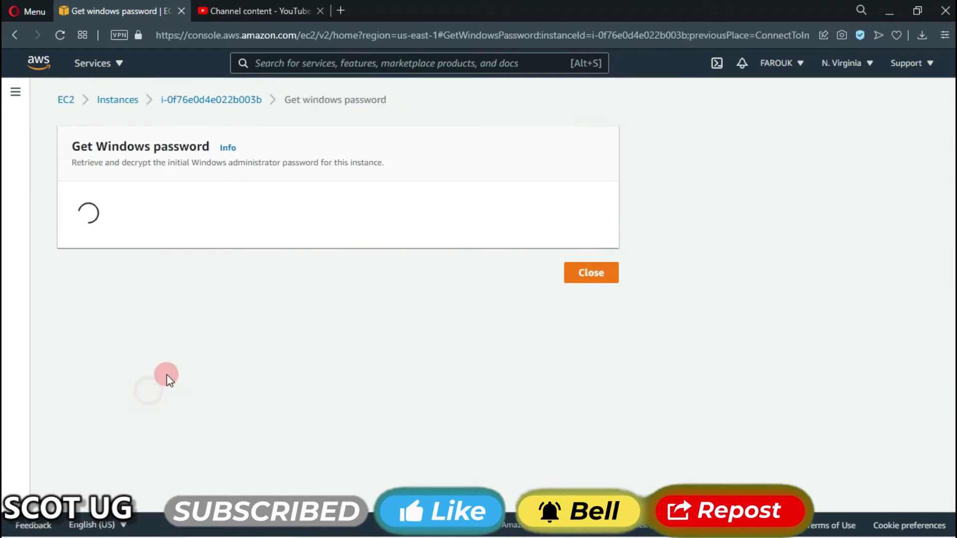
{"action": "left_click", "coordinate": [131, 321]}
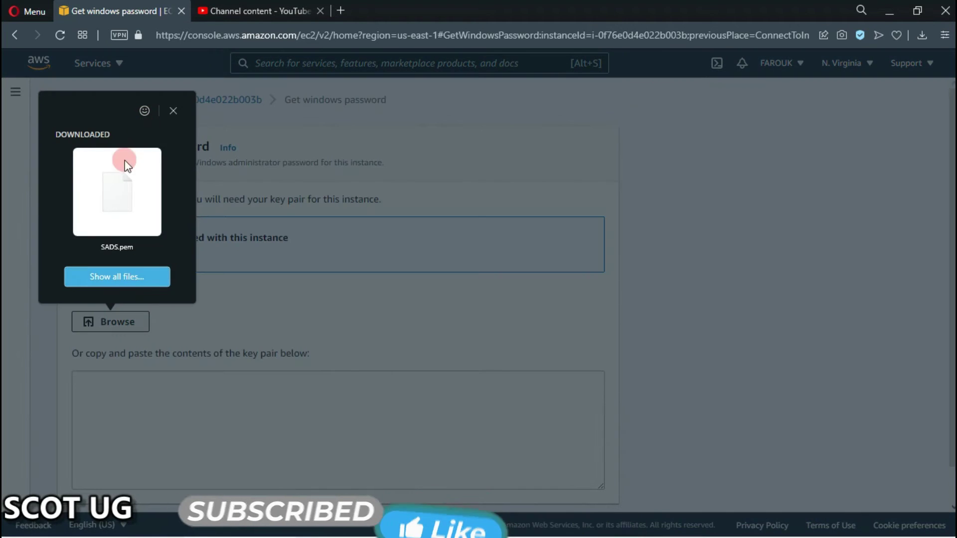
{"action": "left_click", "coordinate": [125, 174]}
{"action": "scroll", "coordinate": [148, 254], "scroll_direction": "down", "scroll_amount": 3}
{"action": "left_click", "coordinate": [561, 490]}
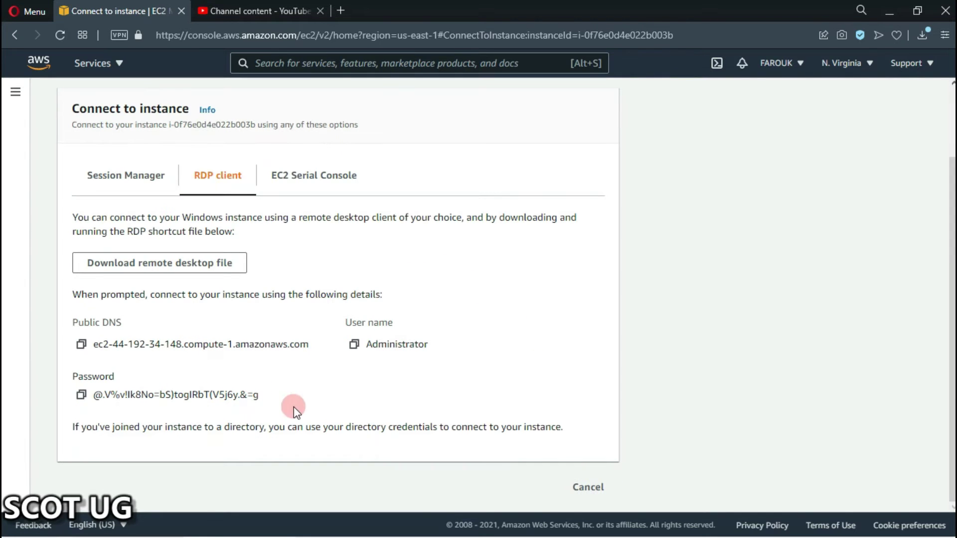
{"action": "left_click", "coordinate": [81, 397]}
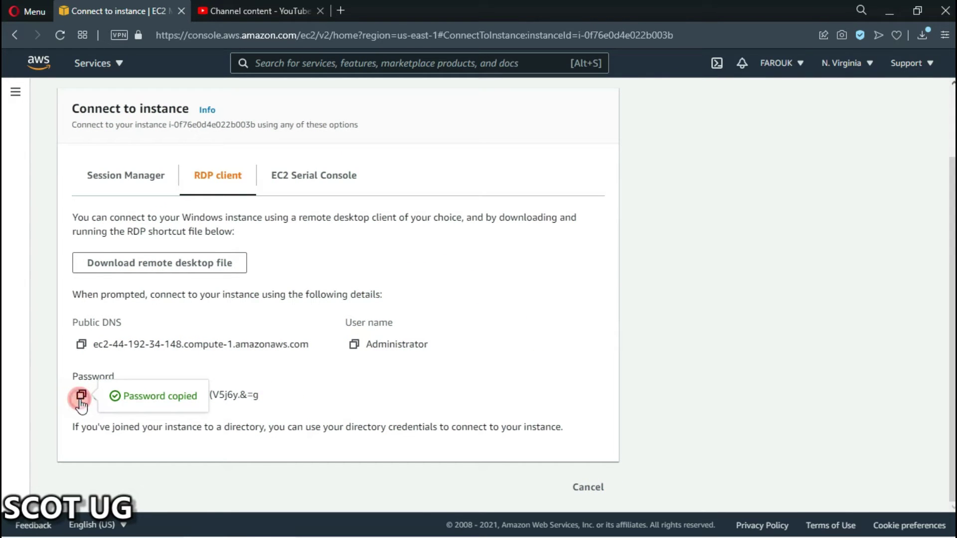
{"action": "left_click", "coordinate": [379, 528]}
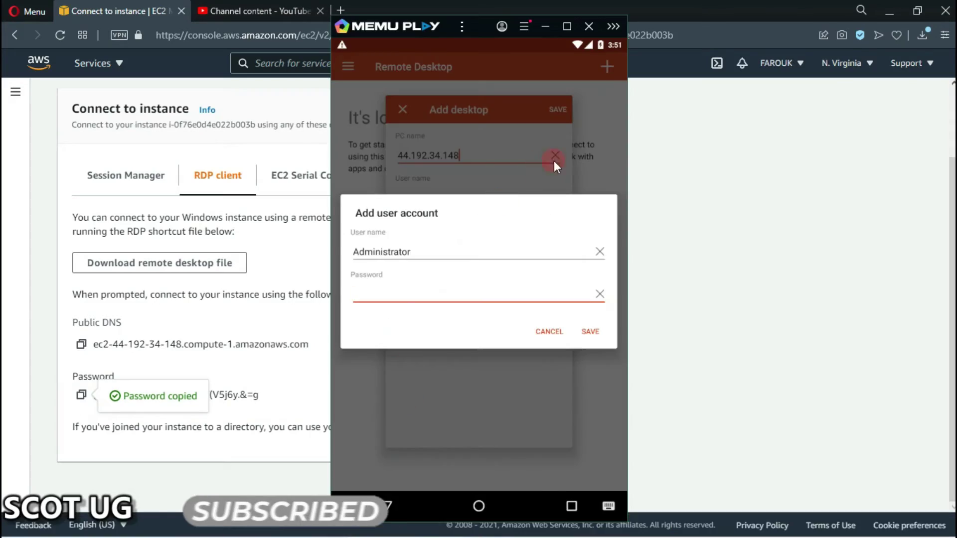
- Paste the password and save the Administrator account and the 44.192.34.148 desktop
{"action": "left_click", "coordinate": [467, 308]}
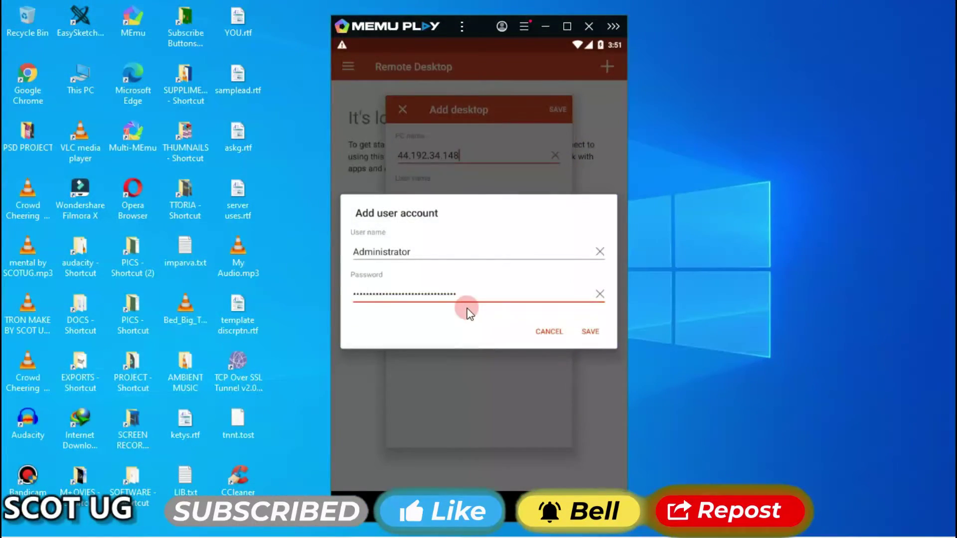
{"action": "left_click", "coordinate": [590, 331]}
{"action": "left_click", "coordinate": [557, 110]}
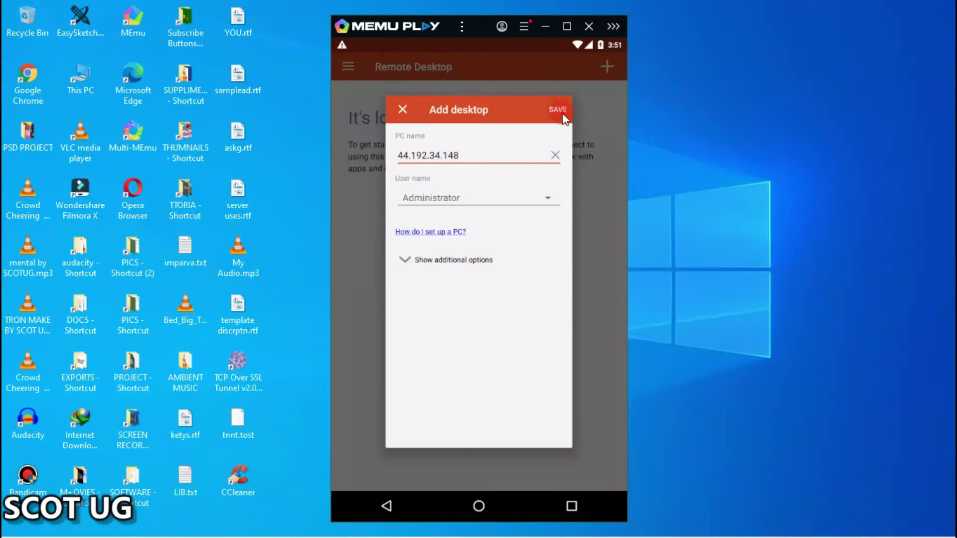
- Connect to 44.192.34.148, accepting its certificate with Never ask again checked
{"action": "left_click", "coordinate": [436, 137]}
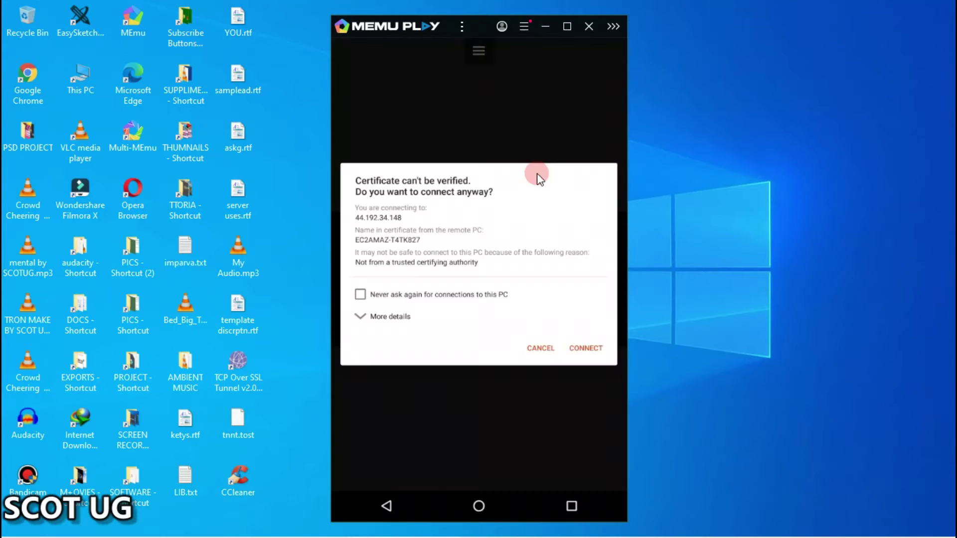
{"action": "left_click", "coordinate": [448, 300]}
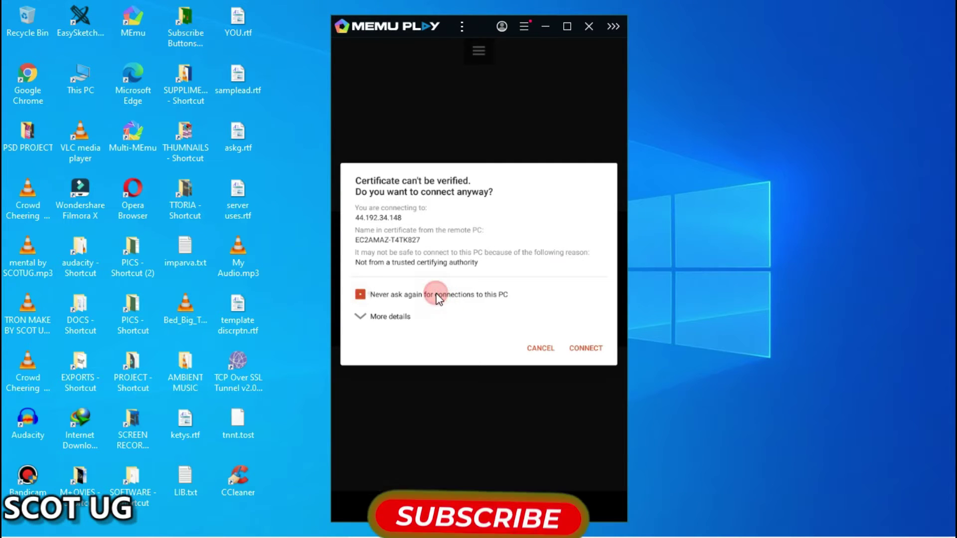
{"action": "left_click", "coordinate": [402, 316]}
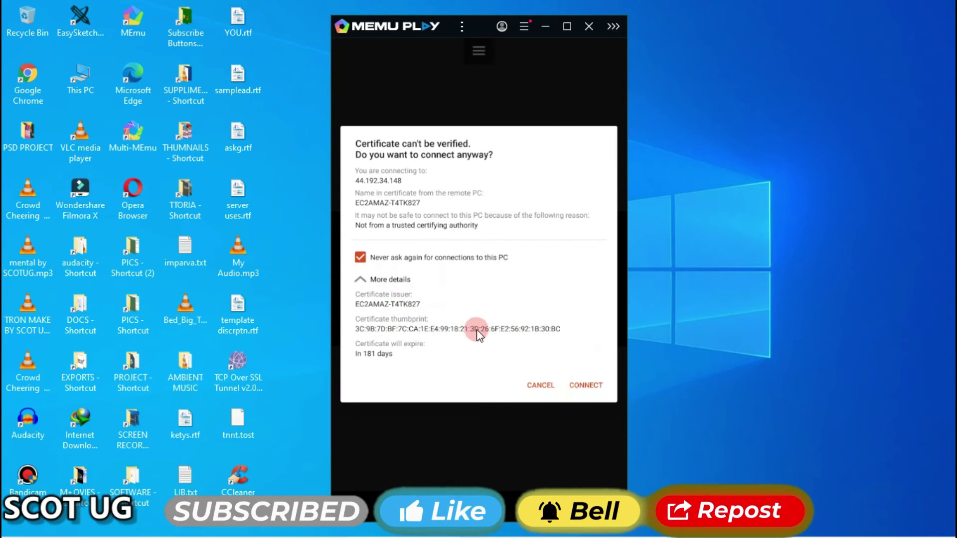
{"action": "left_click", "coordinate": [596, 384]}
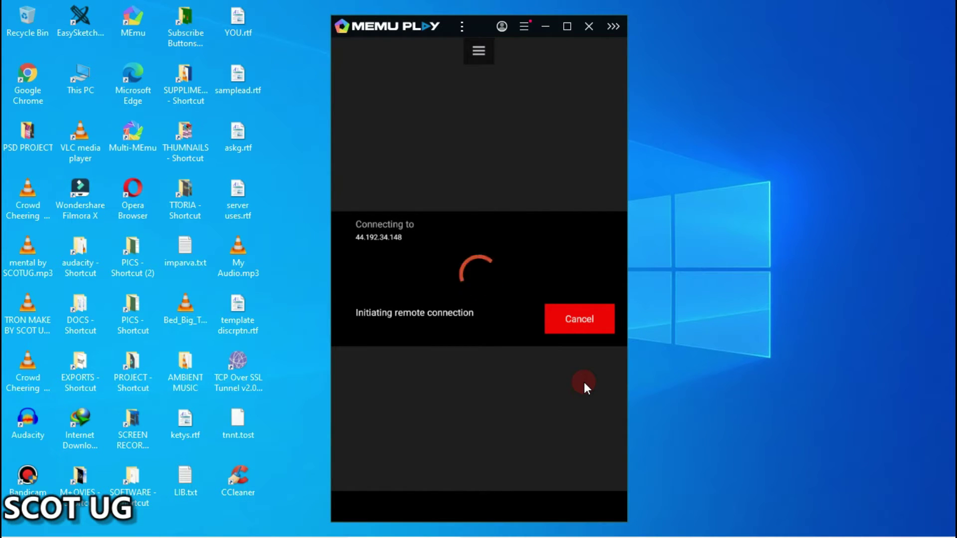
- Refresh the remote Windows desktop from its right-click menu
{"action": "right_click", "coordinate": [725, 270]}
{"action": "left_click", "coordinate": [740, 307]}
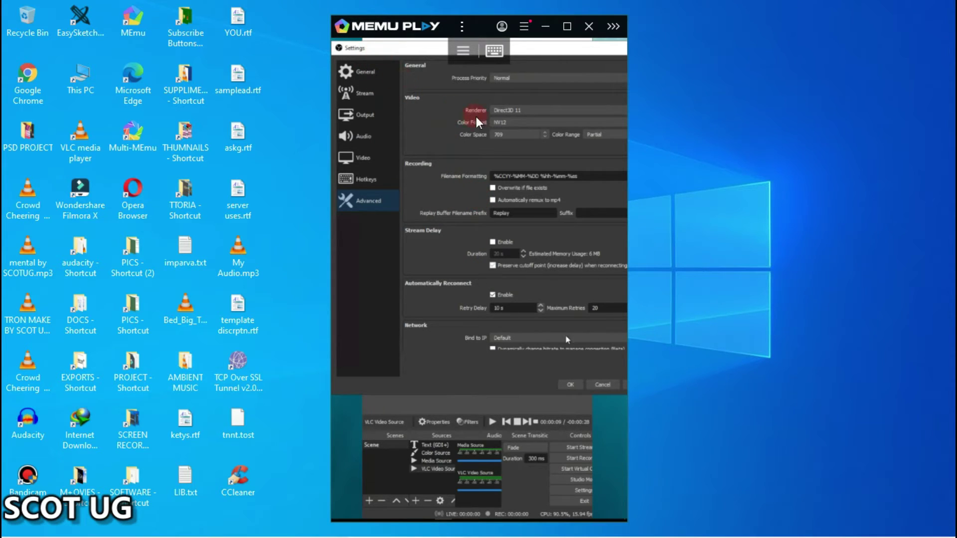
{"action": "left_click", "coordinate": [488, 295]}
- Close MEmu's session panels and open OBS stream settings, moving the window down-right
{"action": "left_click", "coordinate": [468, 61]}
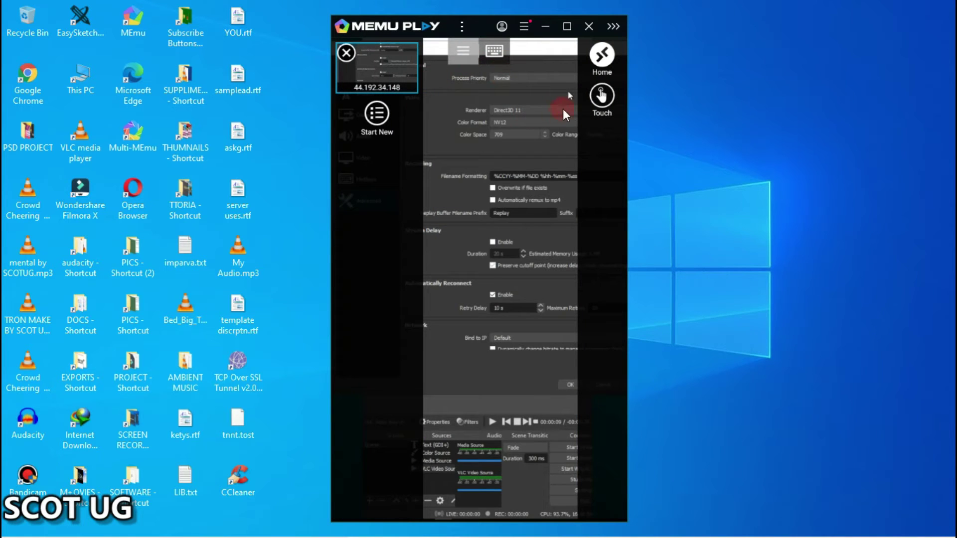
{"action": "left_click", "coordinate": [601, 97]}
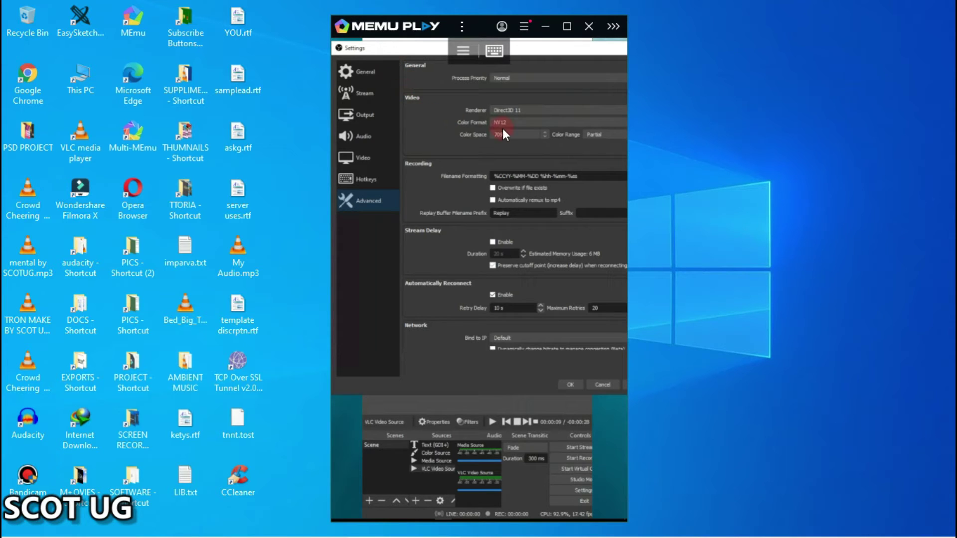
{"action": "left_click", "coordinate": [445, 190]}
{"action": "left_click_drag", "start_coordinate": [514, 136], "coordinate": [571, 199]}
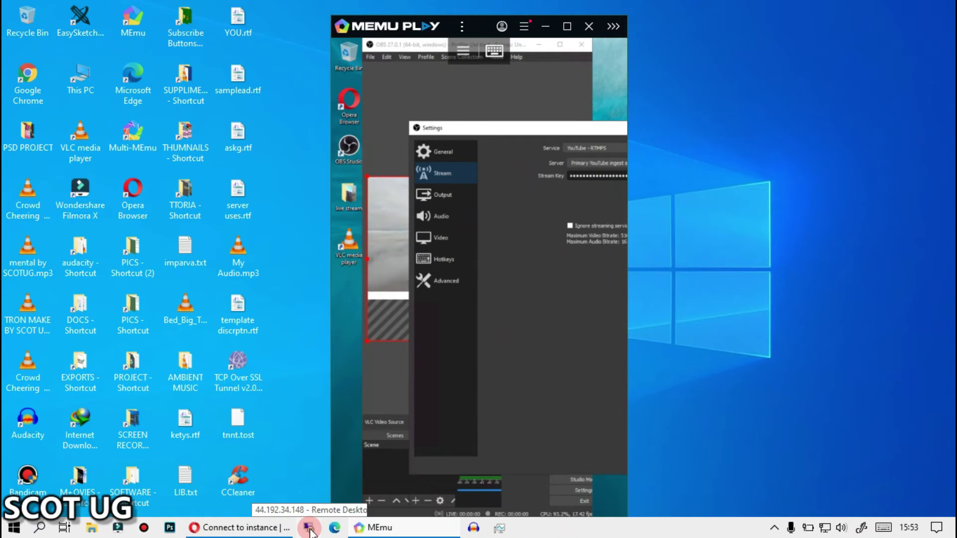
- Close MEmu and connect to 44.192.34.148 from Remote Desktop Connection with saved credentials
{"action": "left_click", "coordinate": [309, 529]}
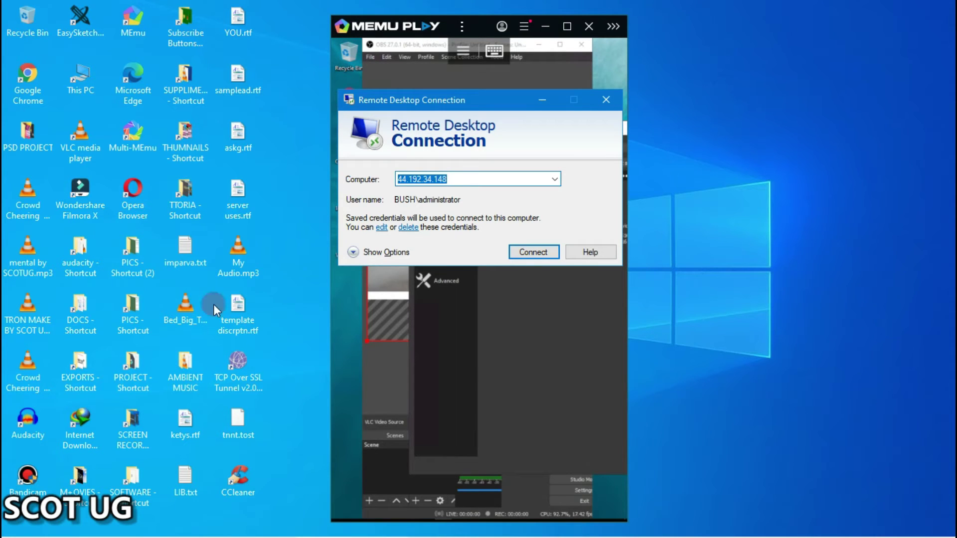
{"action": "left_click", "coordinate": [596, 24]}
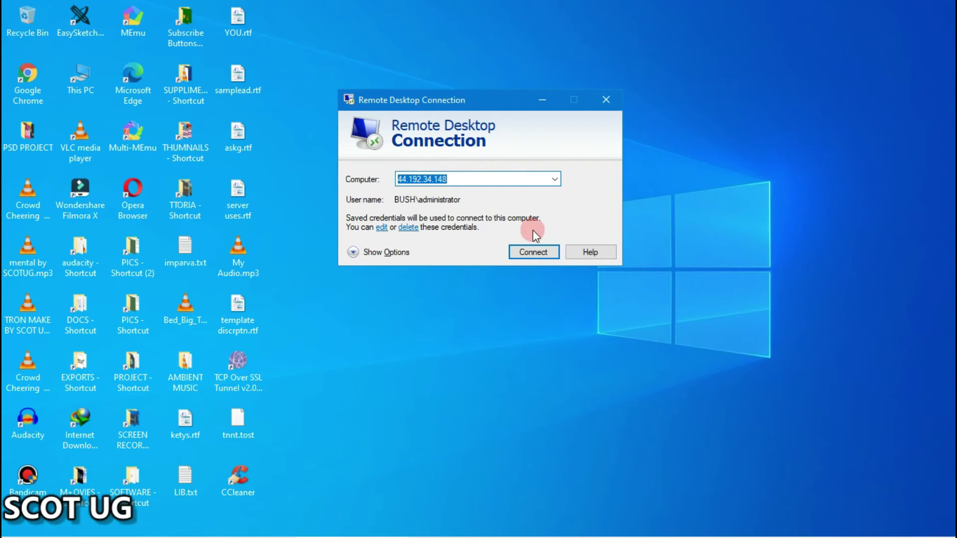
{"action": "left_click", "coordinate": [379, 258]}
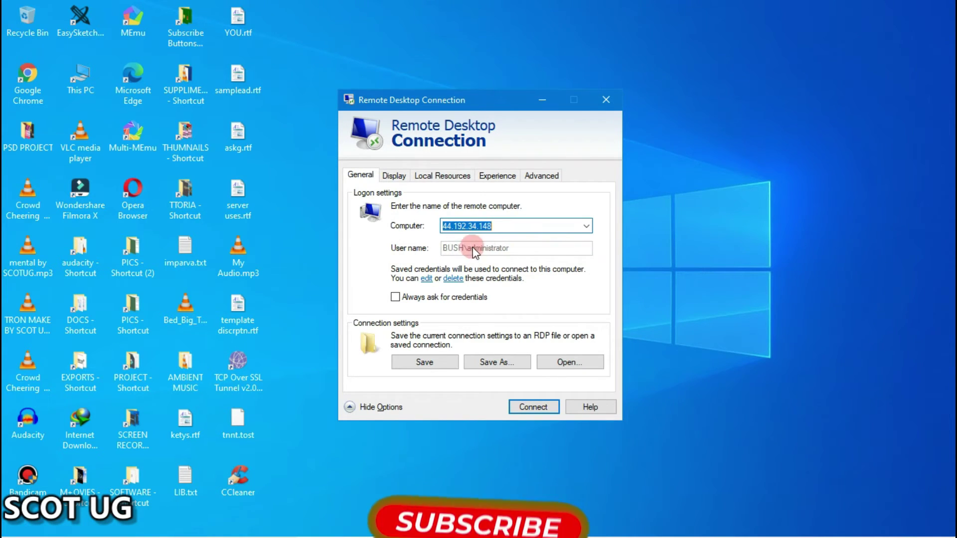
{"action": "left_click", "coordinate": [512, 403]}
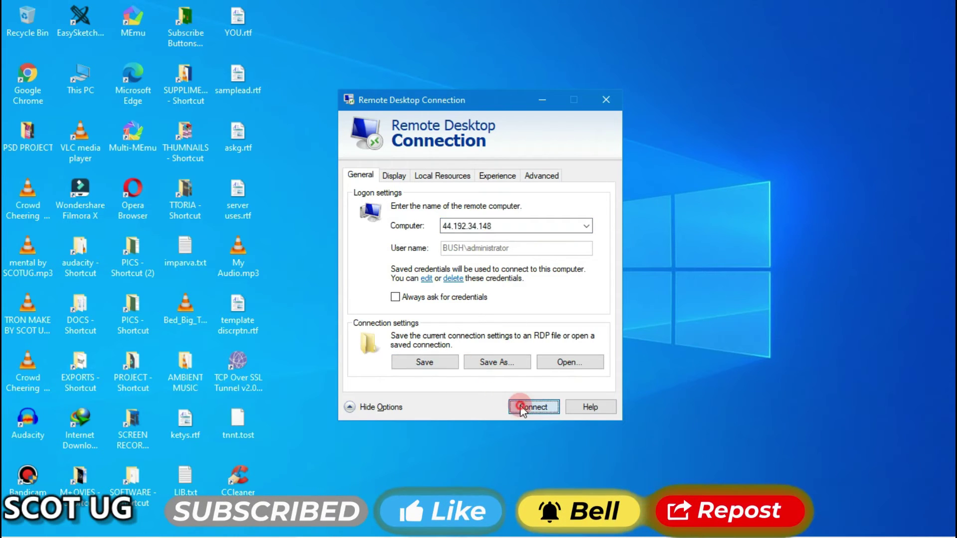